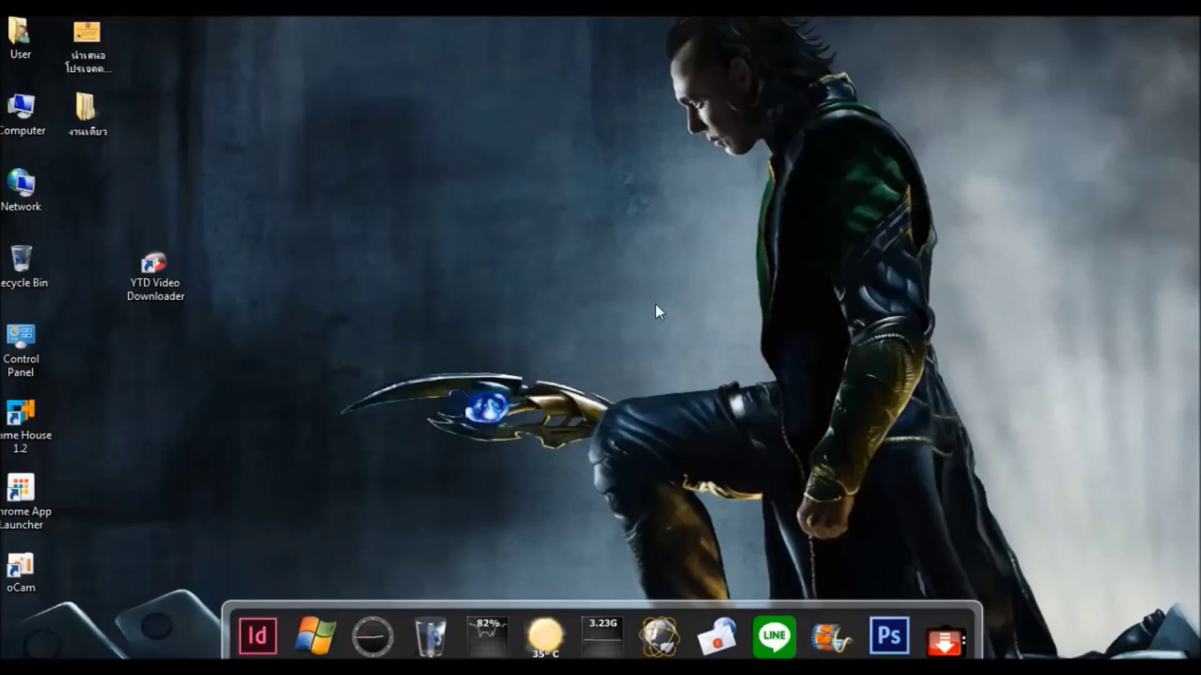
- Open YTD Video Downloader, look over its video conversion options, and close the program
double_click(177, 275)
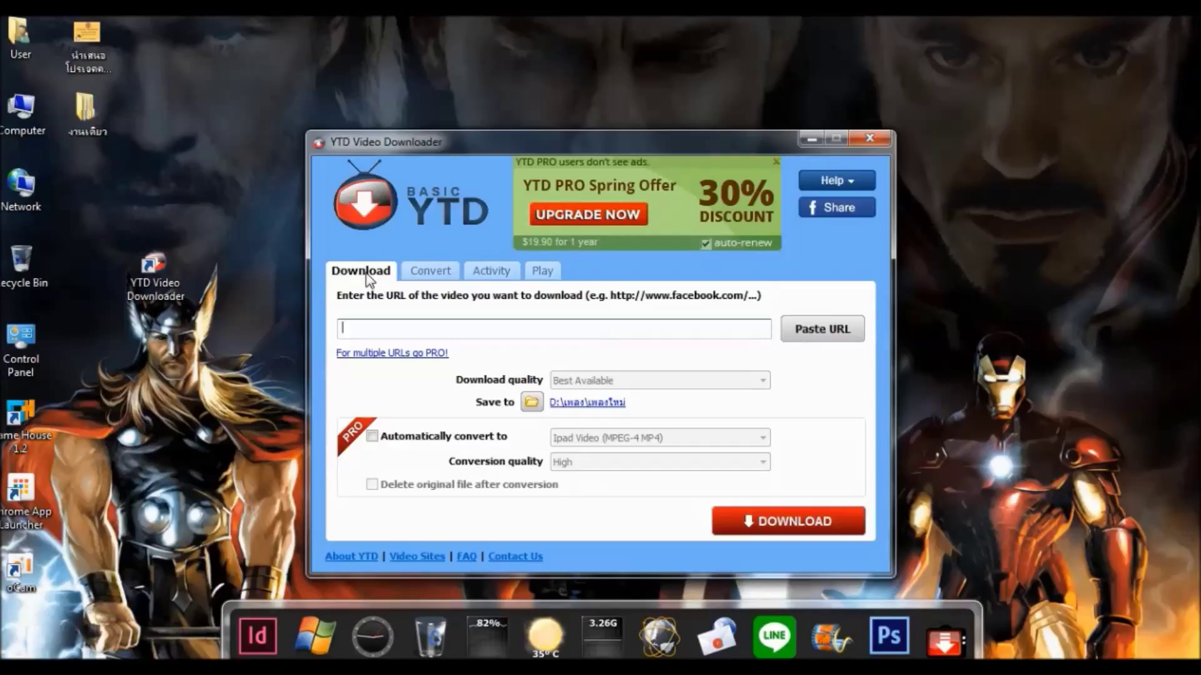
left_click(434, 275)
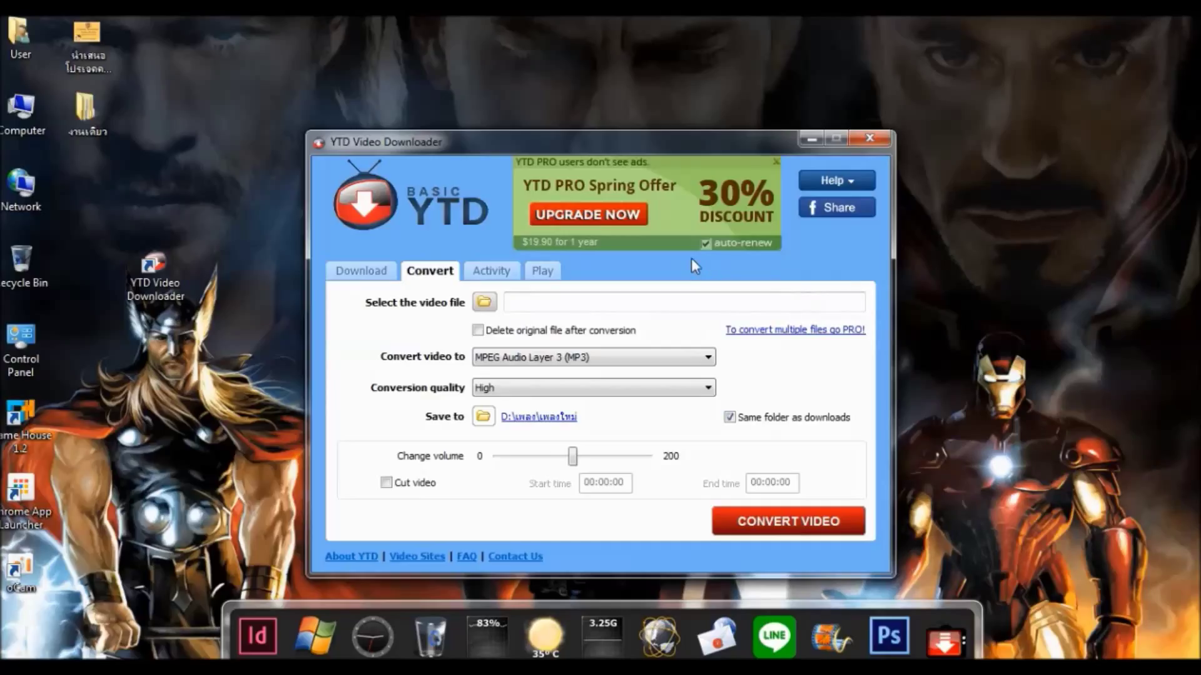
left_click(868, 142)
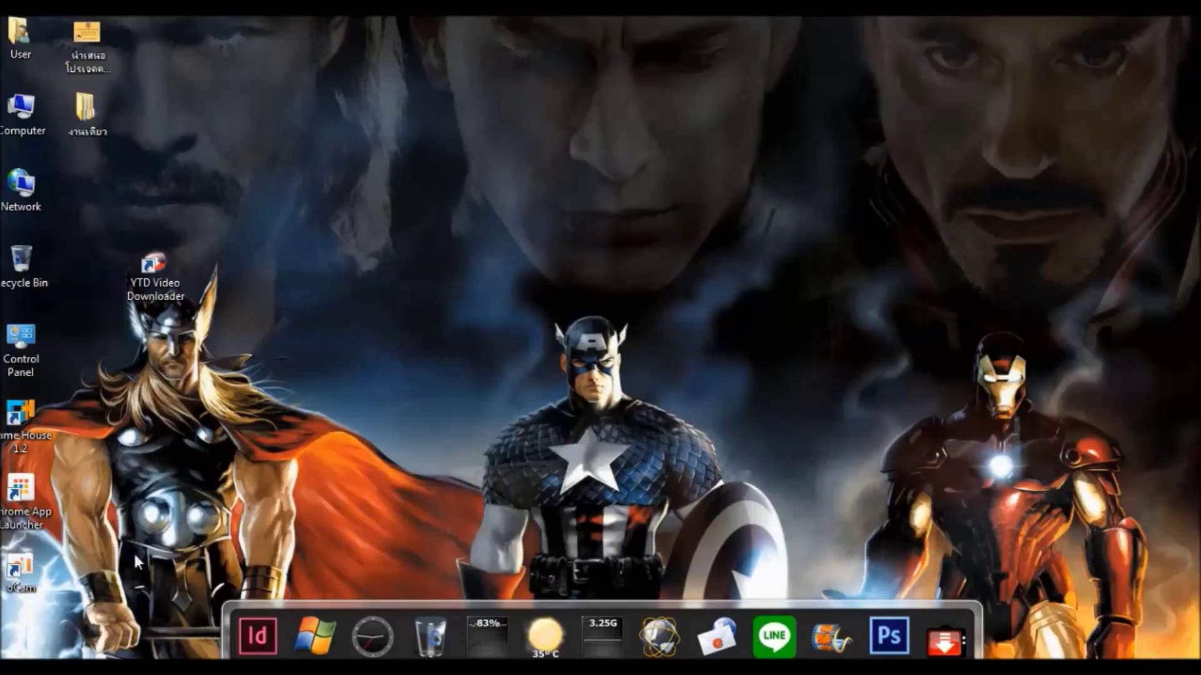
- Switch to Format Factory
key("super")
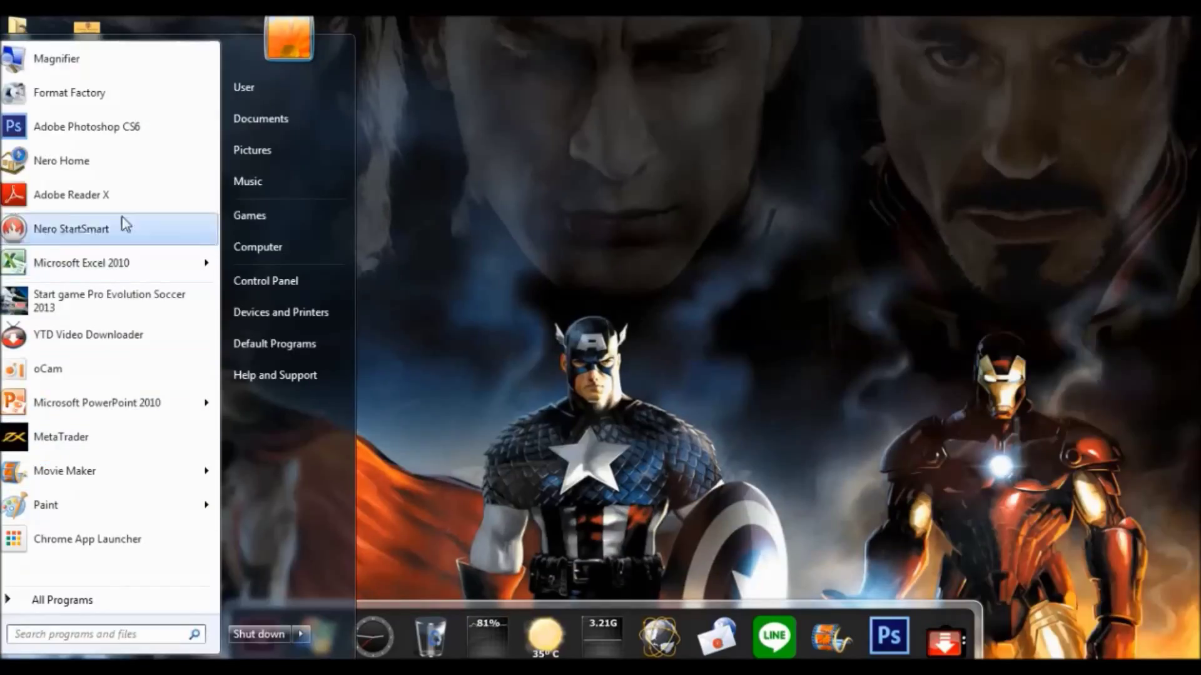
left_click(87, 97)
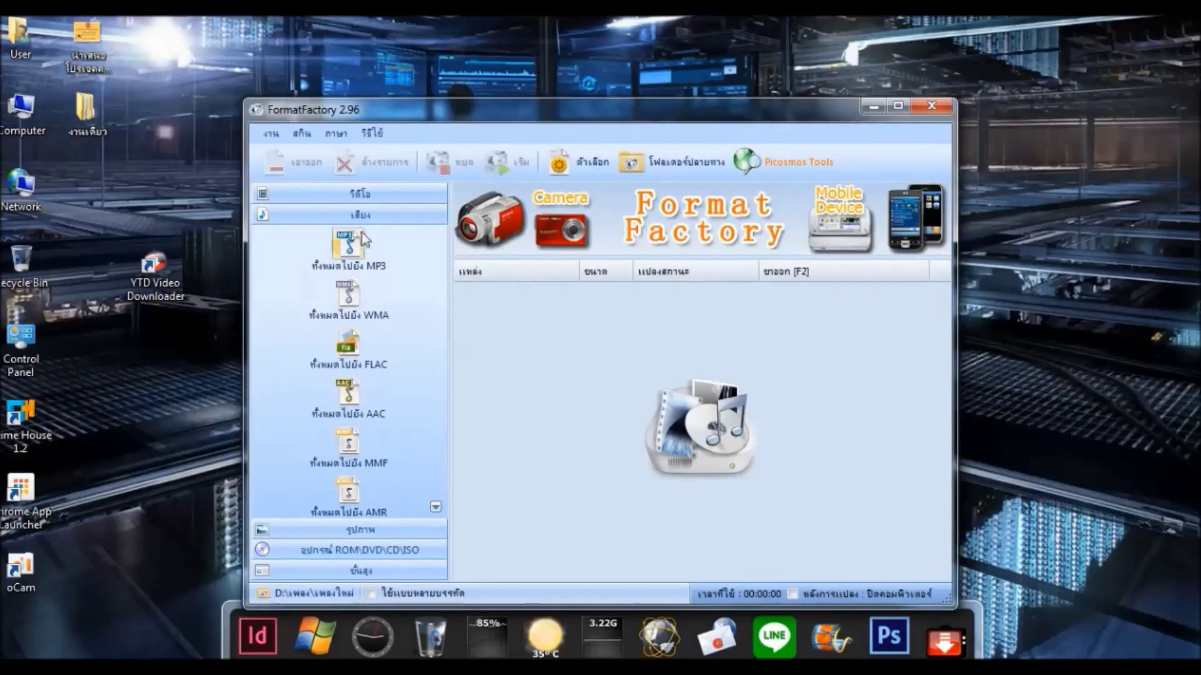
- Look through the video and picture conversion formats, and close the TIF conversion setup without adding files
left_click(366, 196)
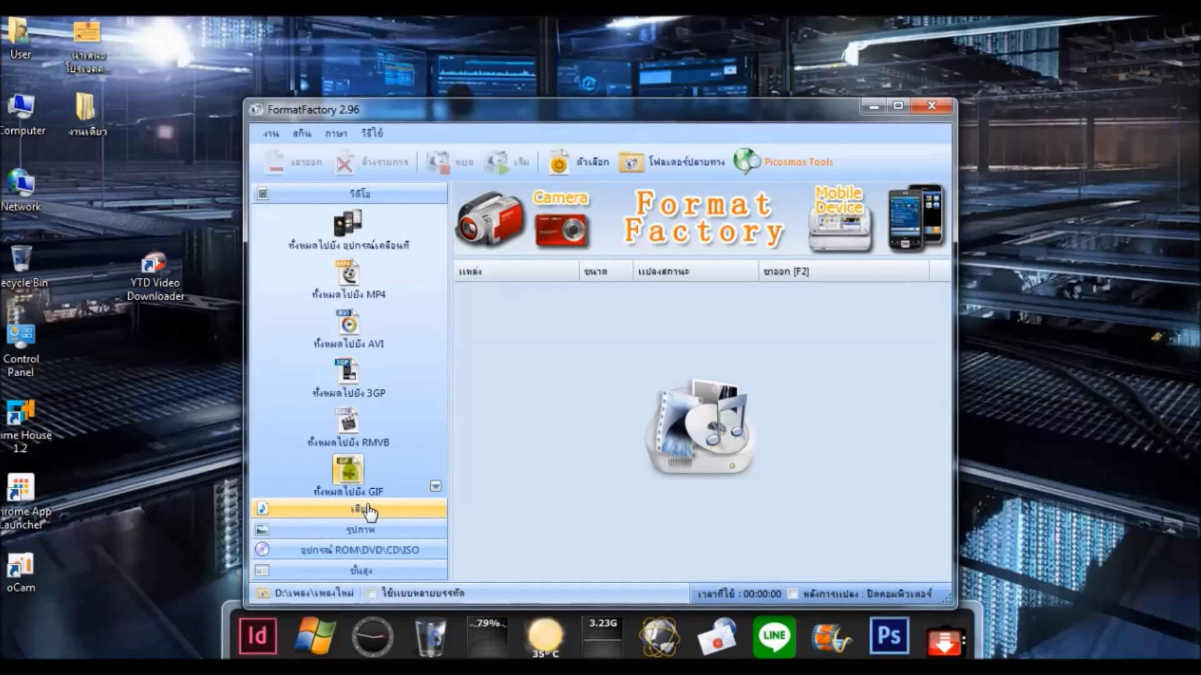
left_click(352, 530)
left_click(350, 530)
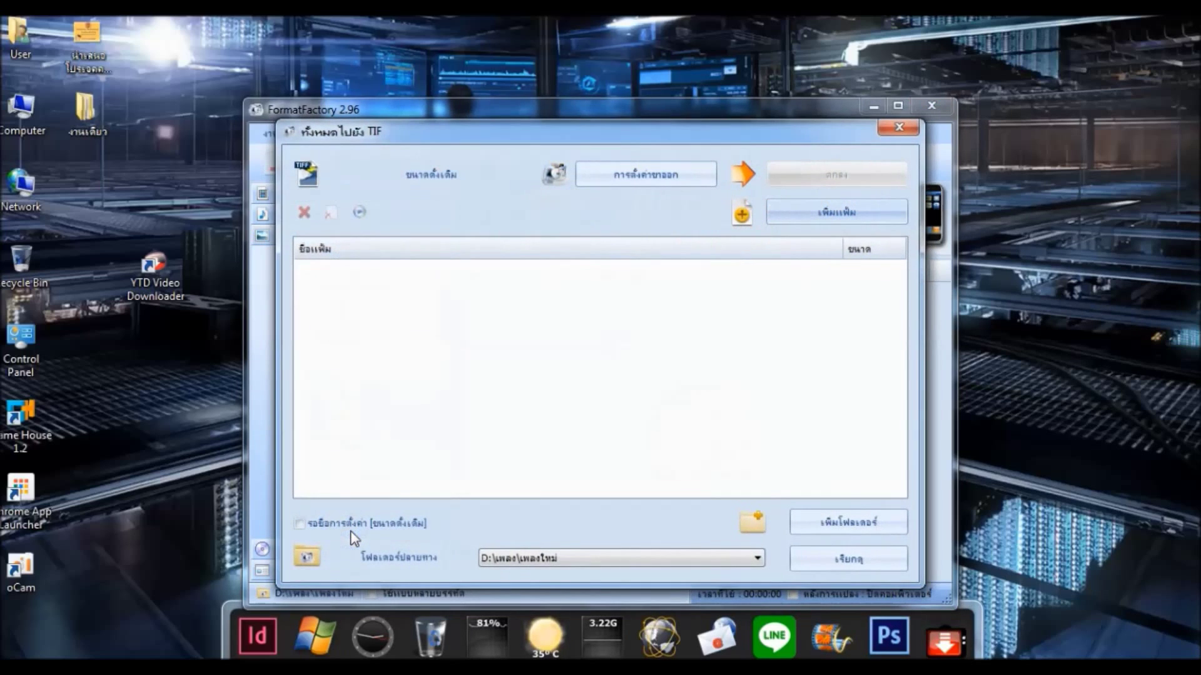
left_click(899, 129)
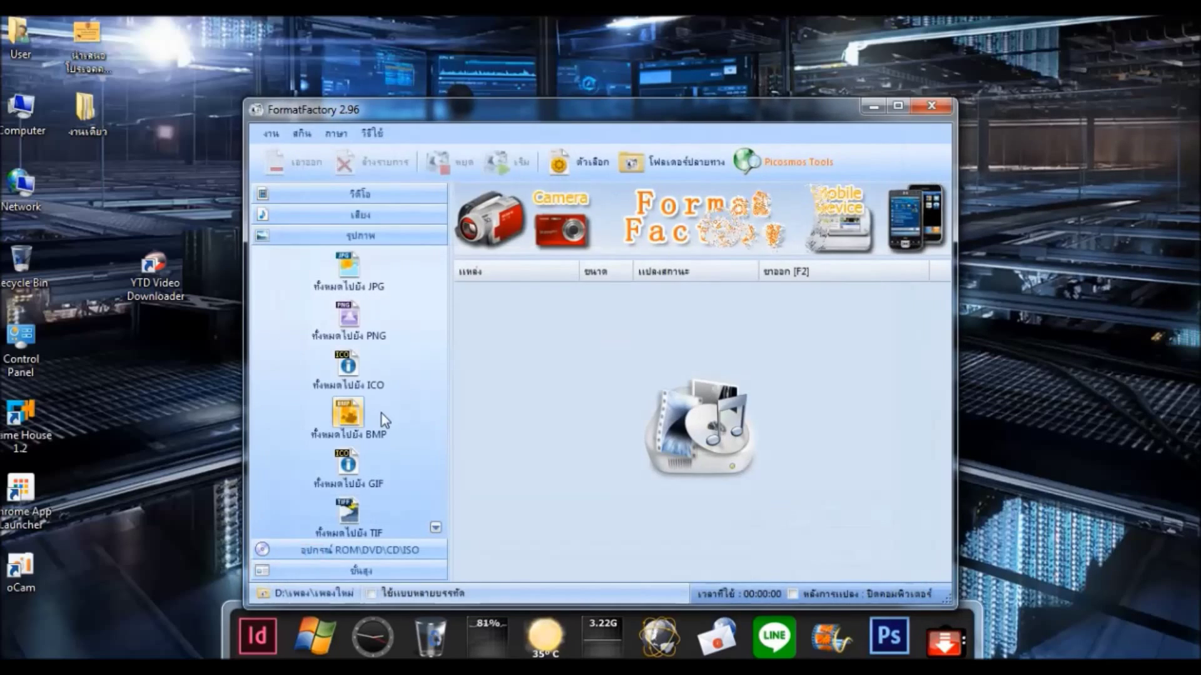
- Set up an audio conversion to MP3 and add the video "Gusttavo Lima - Balada Boa [lyrics_letra on screen].mp4" from D:\เพลง
left_click(354, 222)
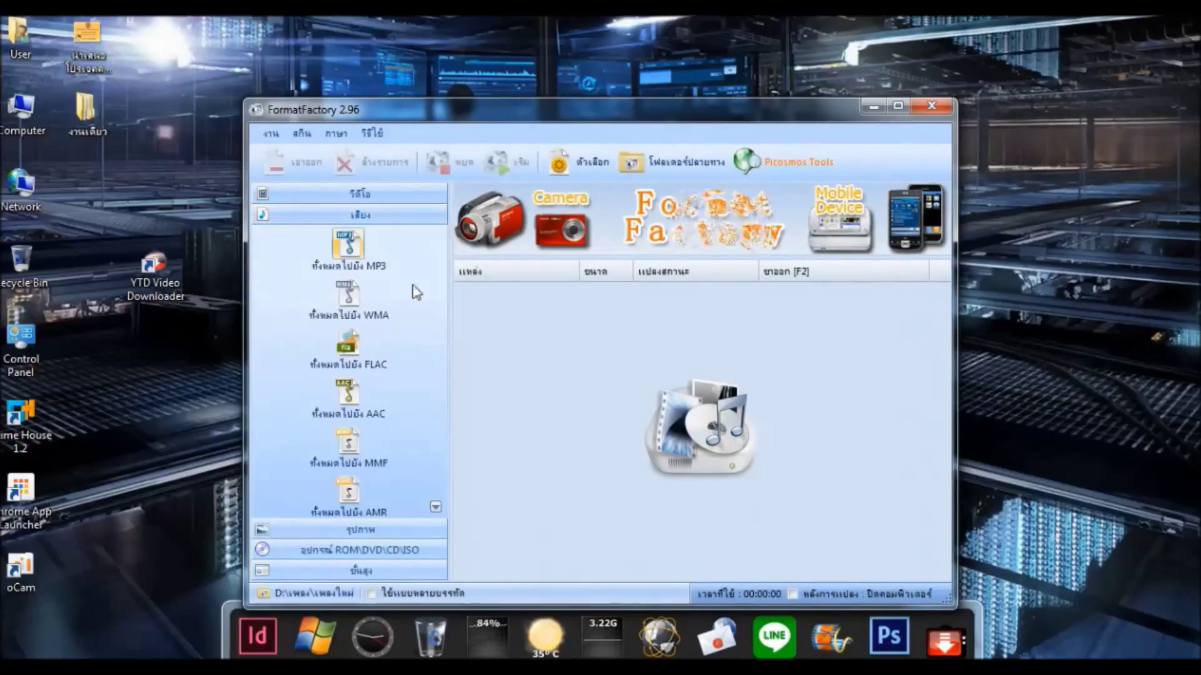
left_click(349, 247)
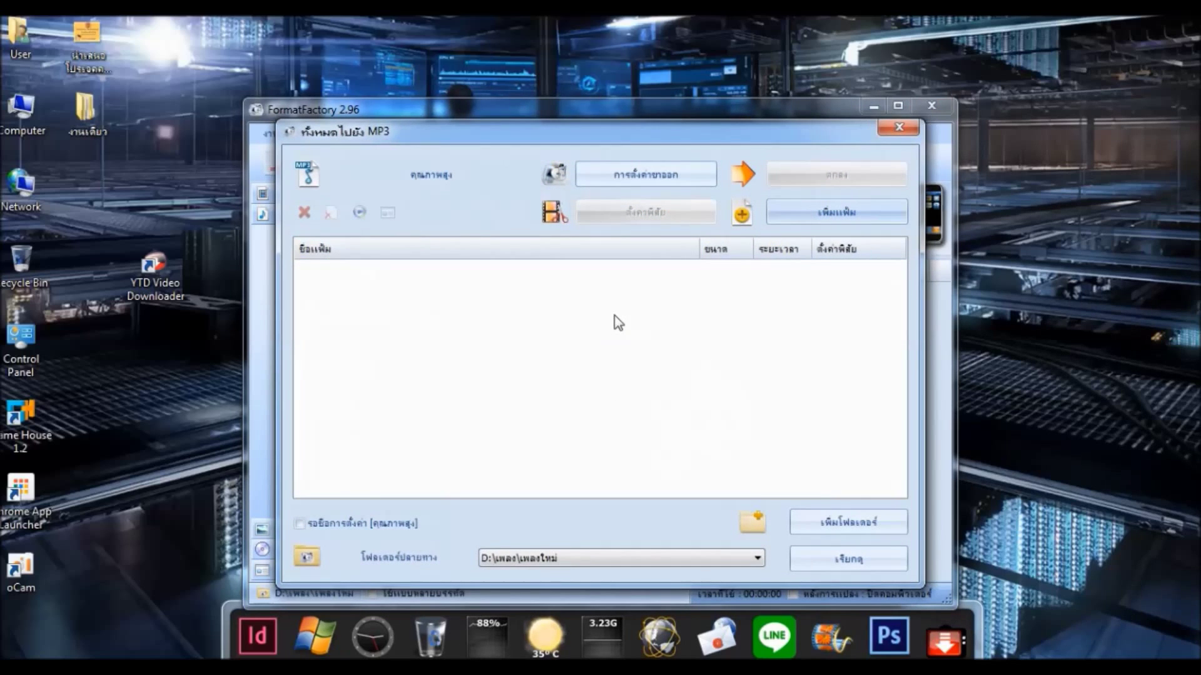
left_click(810, 215)
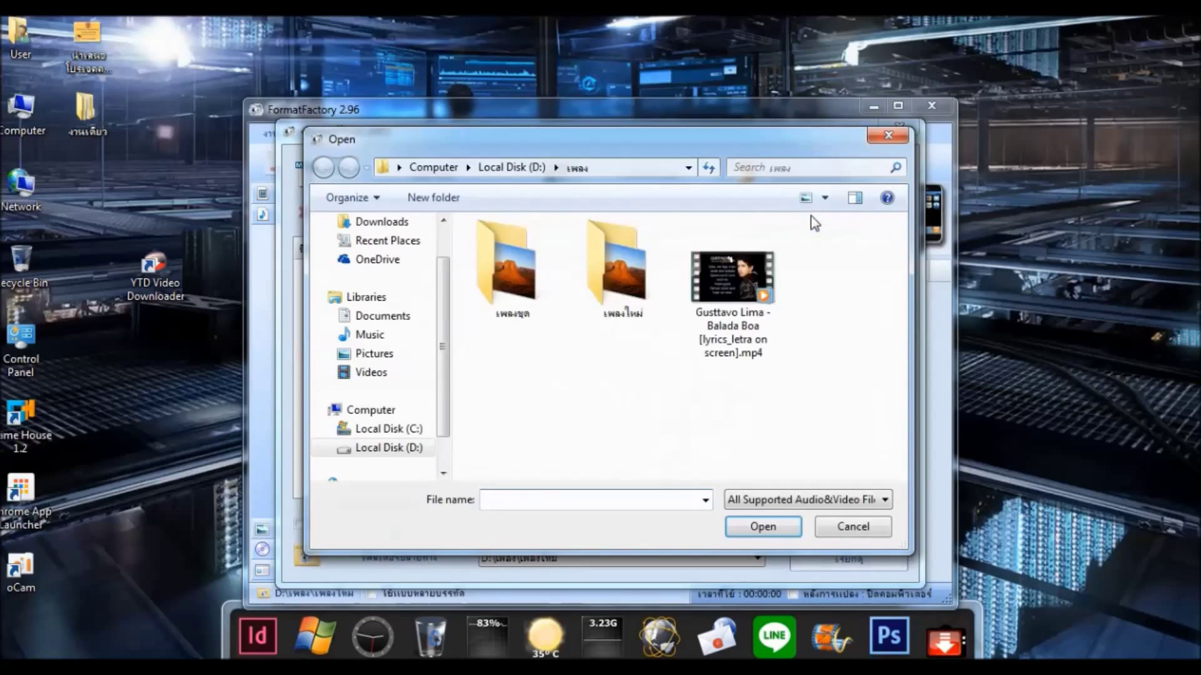
double_click(726, 276)
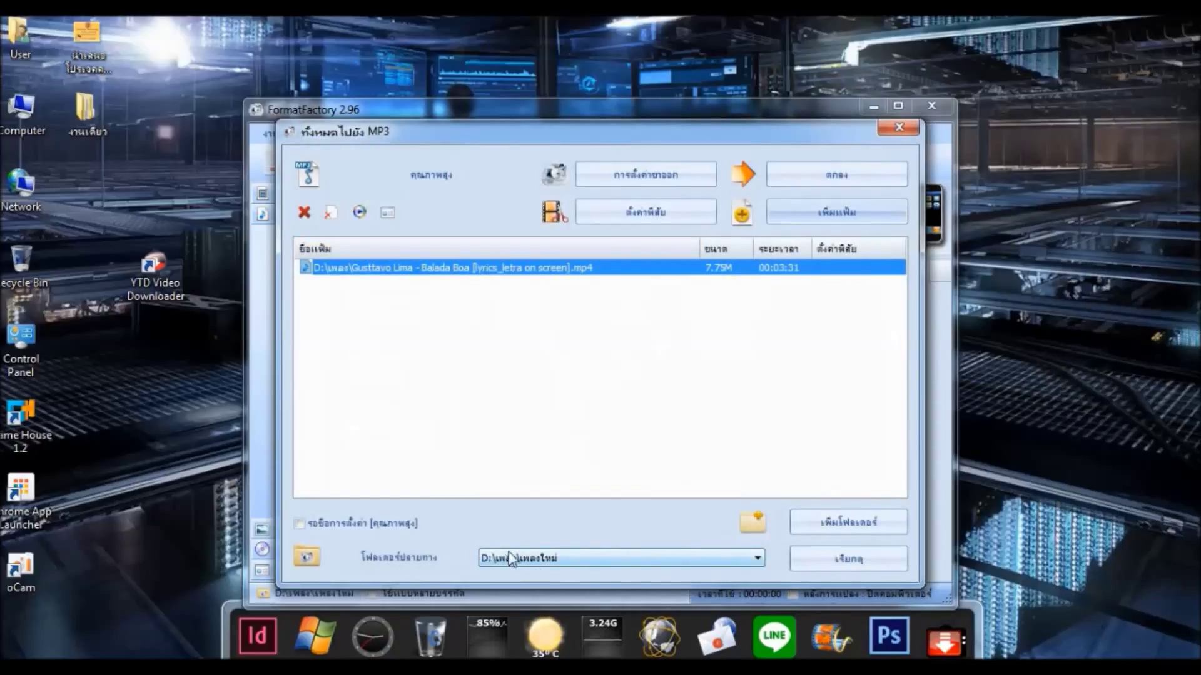
- Set the output folder of the MP3 conversion to D:\เพลง by browsing to it on Local Disk (D:)
left_click(752, 562)
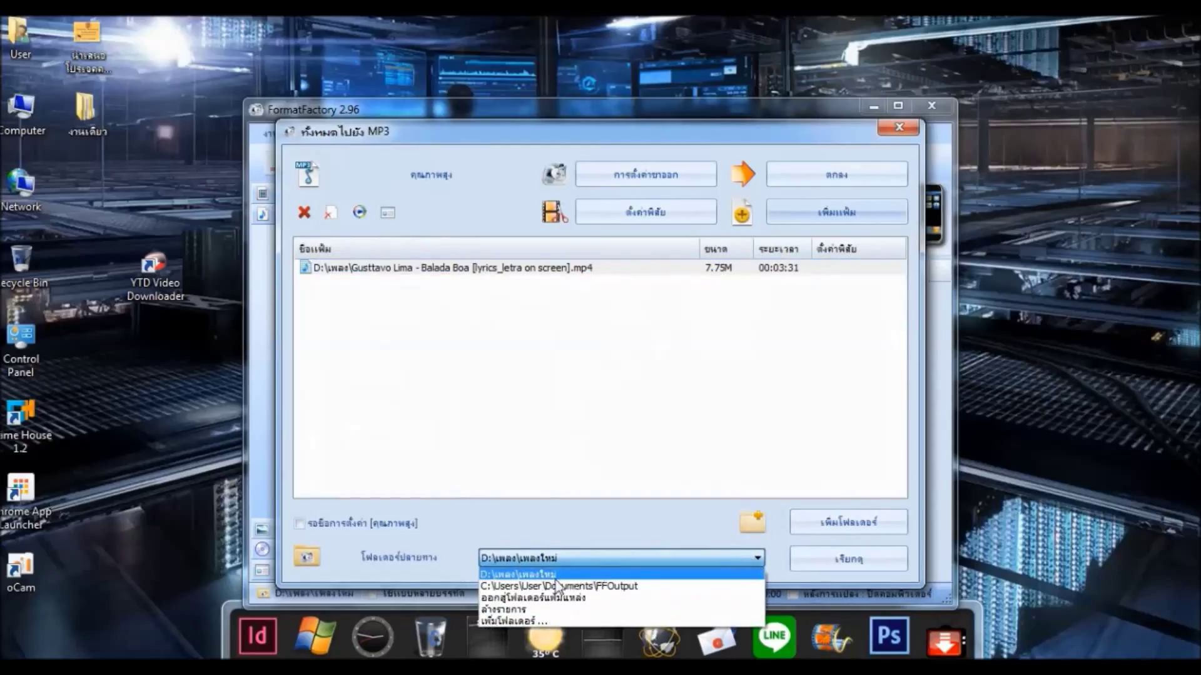
left_click(518, 620)
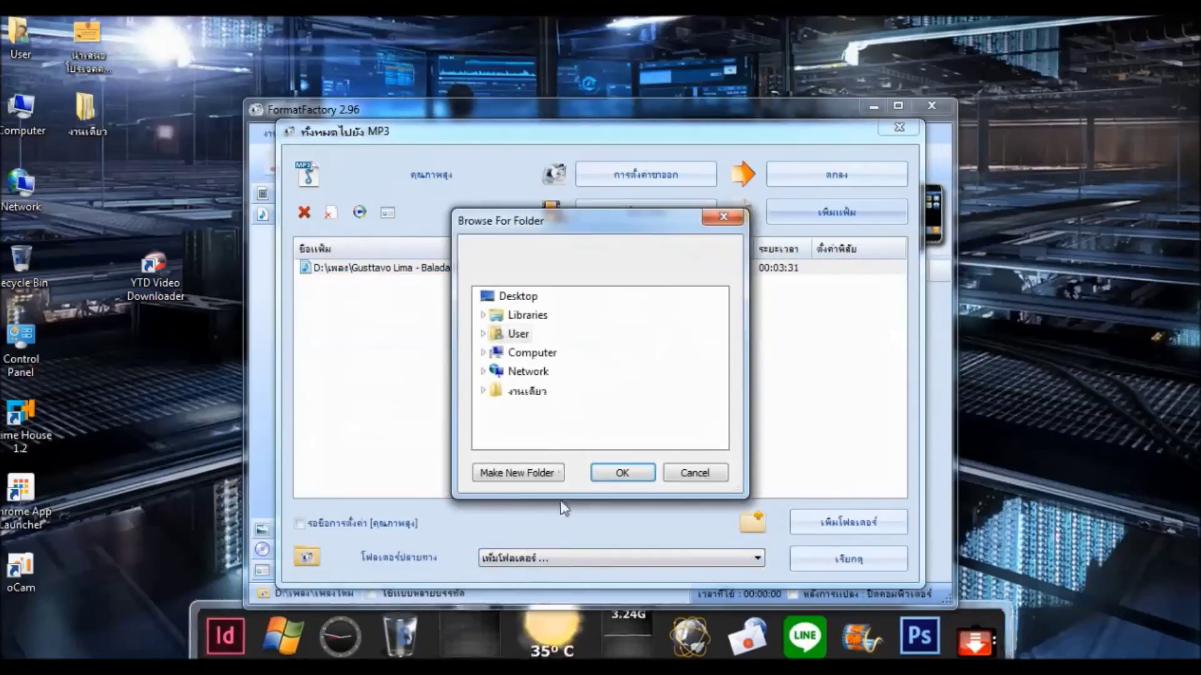
left_click(531, 354)
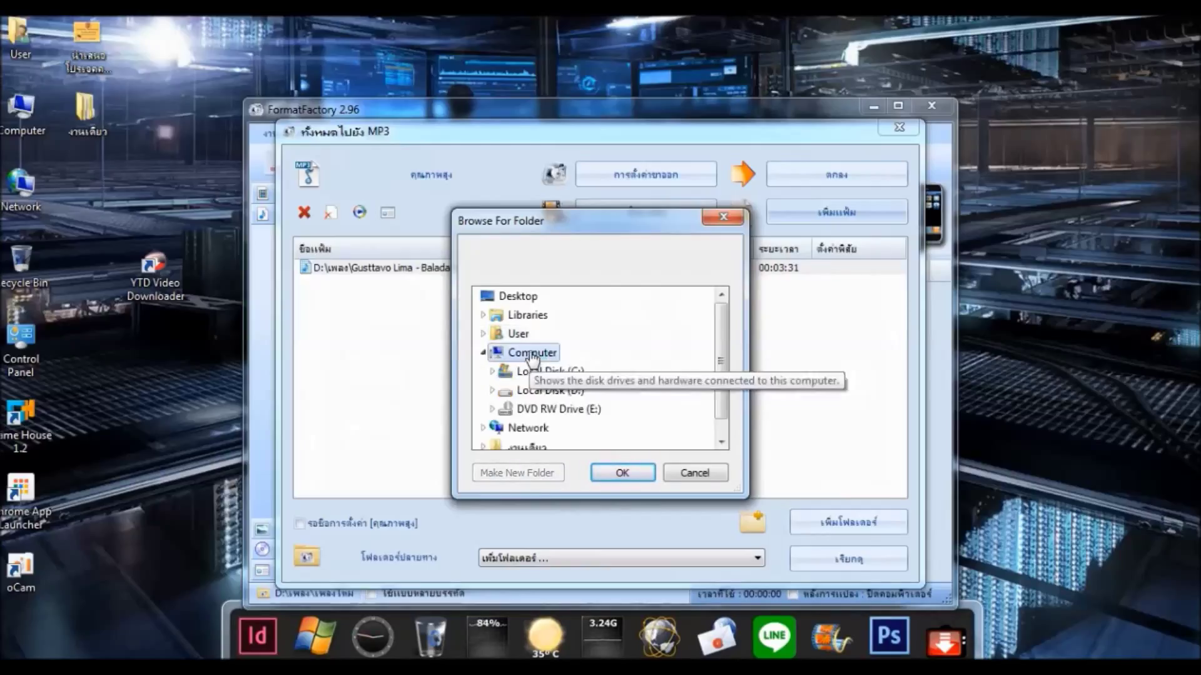
double_click(549, 391)
scroll(644, 399, "down", 1)
scroll(638, 399, "down", 2)
scroll(592, 393, "down", 4)
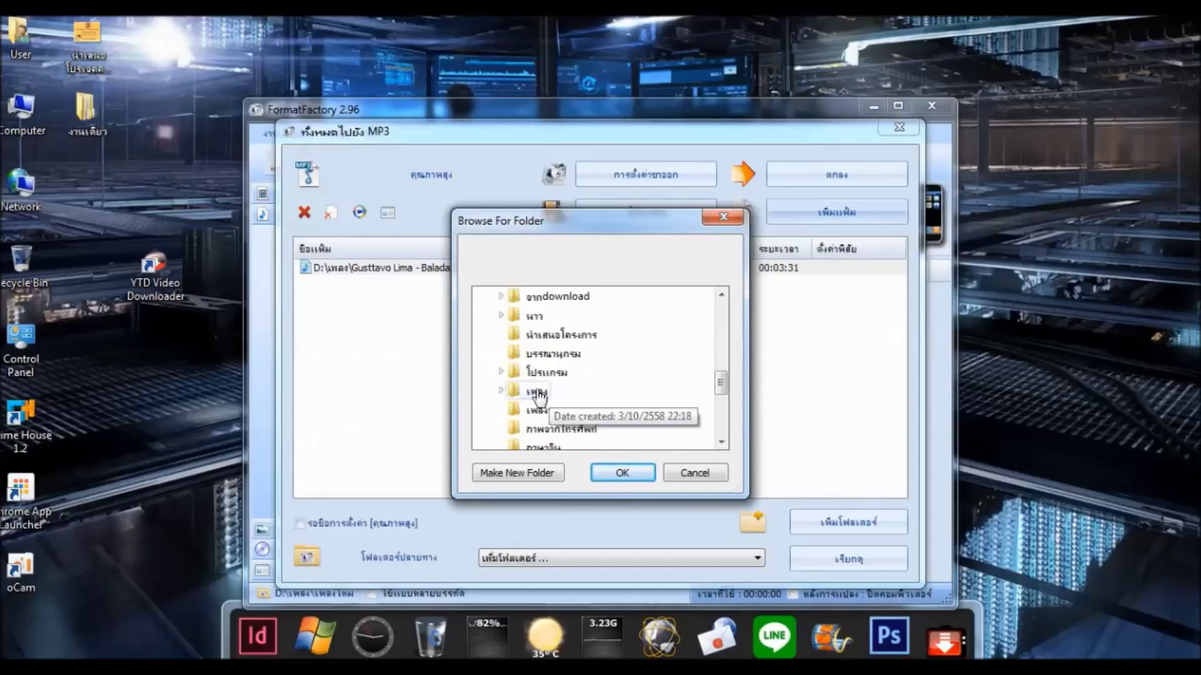
double_click(537, 391)
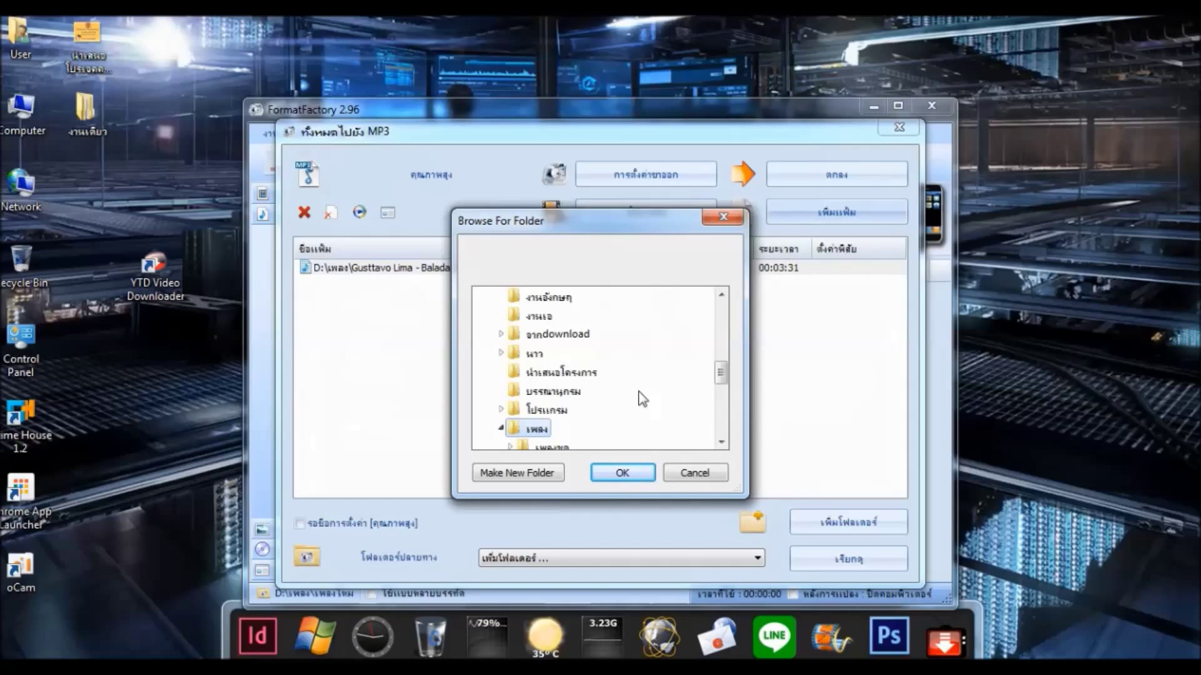
scroll(641, 398, "down", 1)
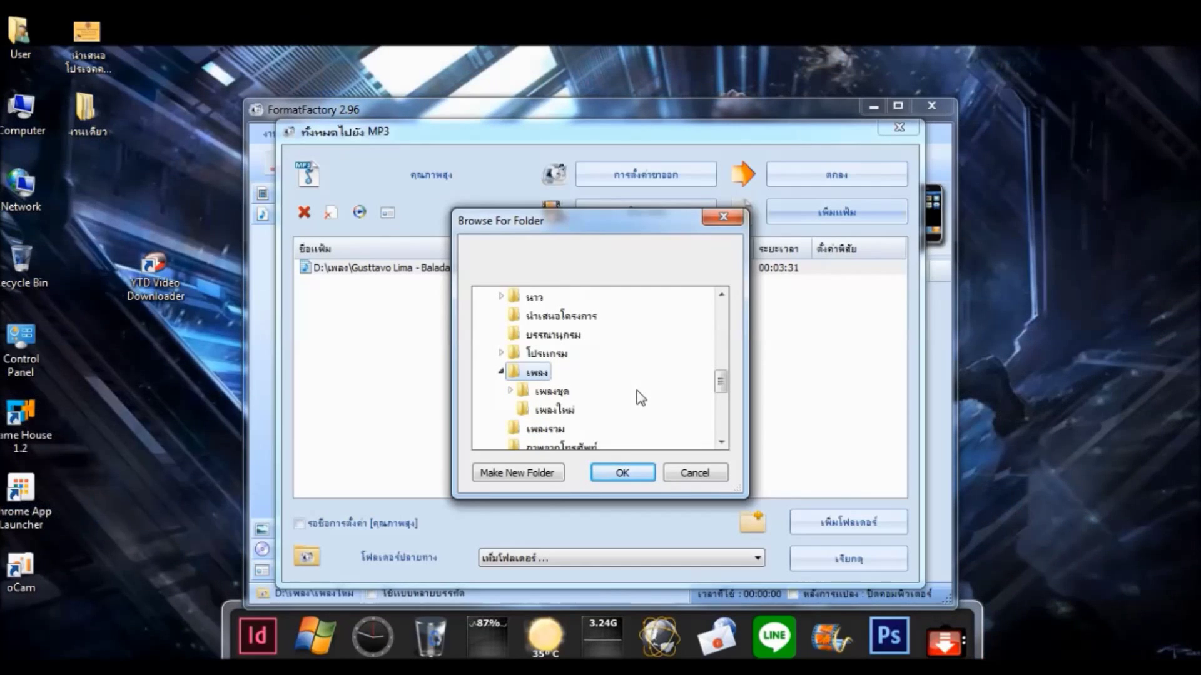
left_click(622, 473)
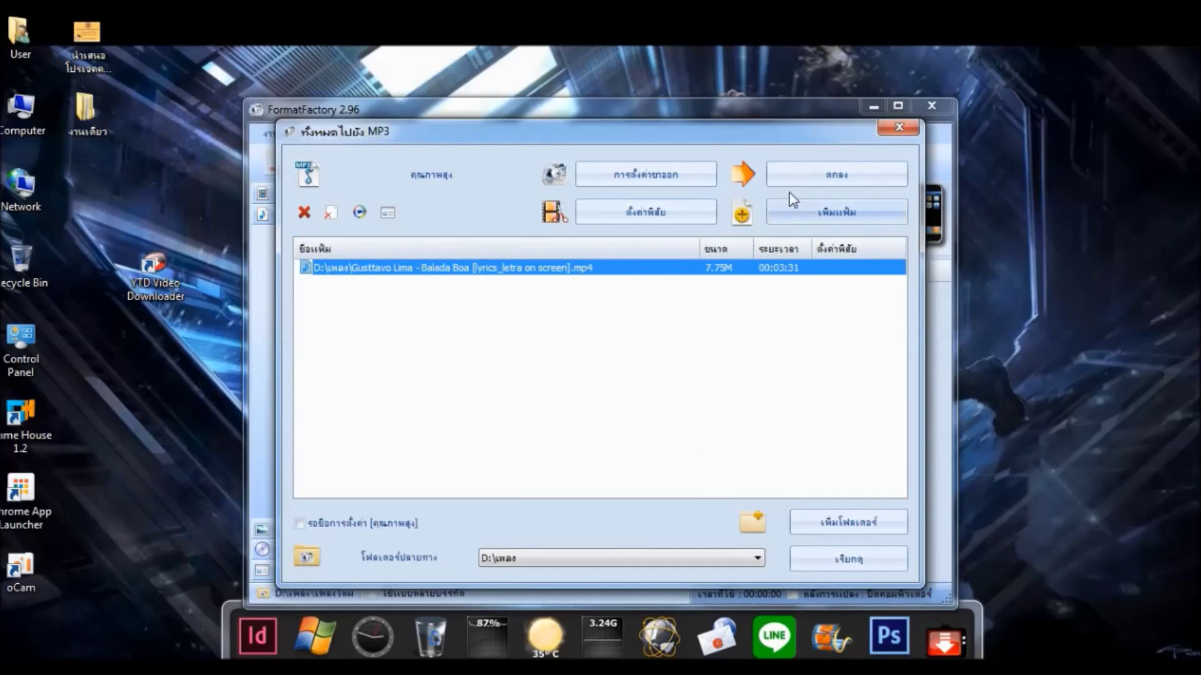
- Confirm the MP3 conversion job, run it to completion, and close Format Factory
left_click(847, 176)
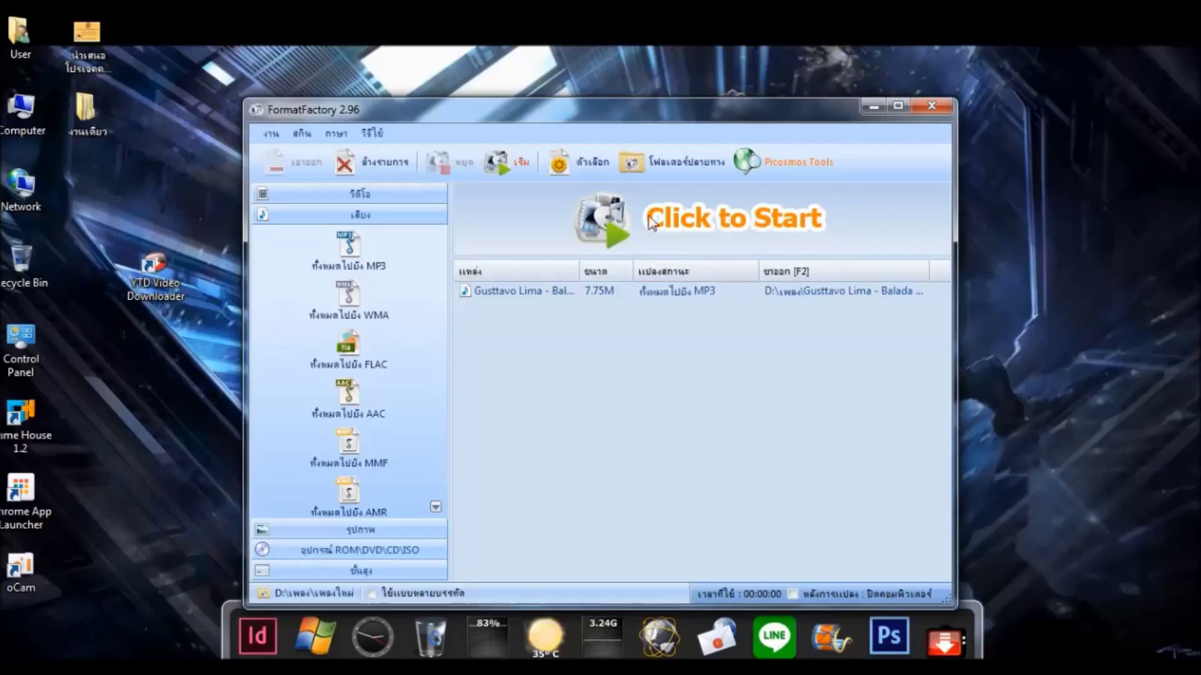
left_click(715, 224)
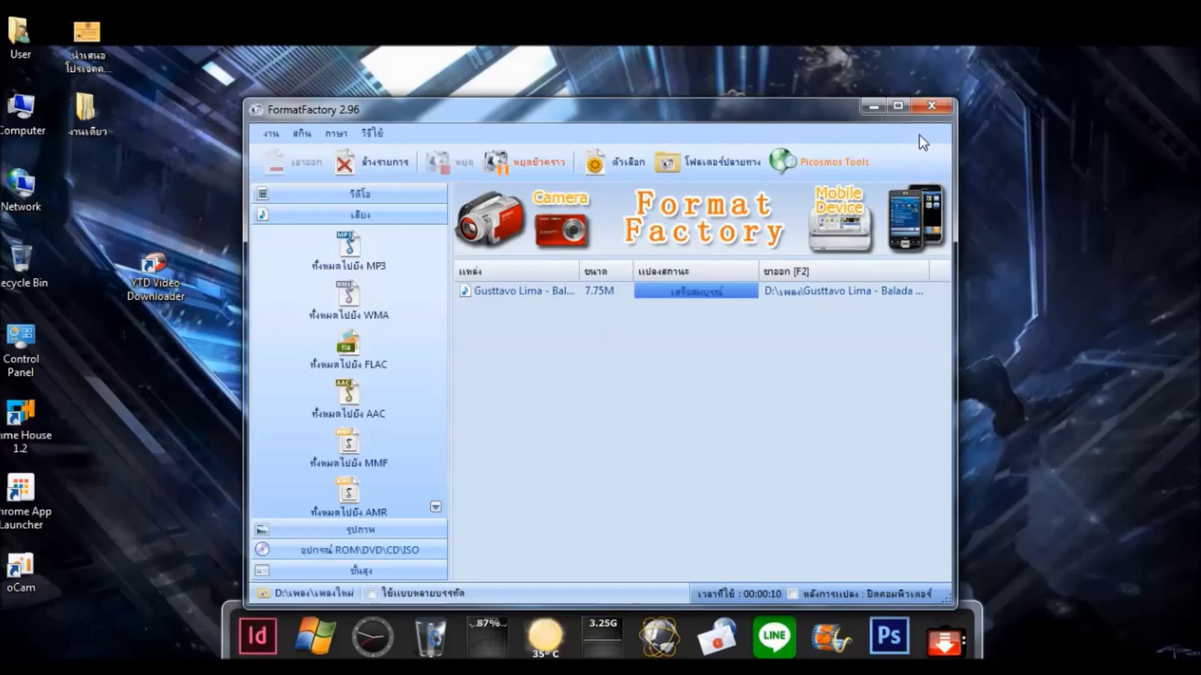
left_click(930, 106)
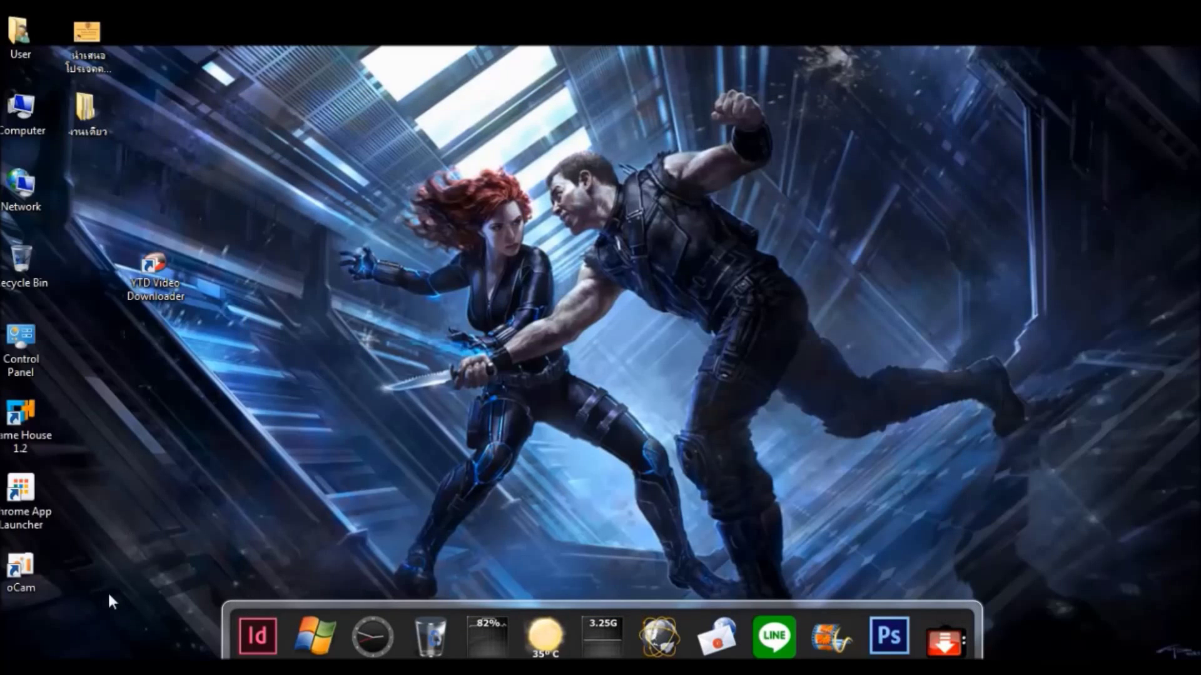
- Browse to the folder D:\เพลง in Windows Explorer to check for the converted MP3 file
left_click(314, 636)
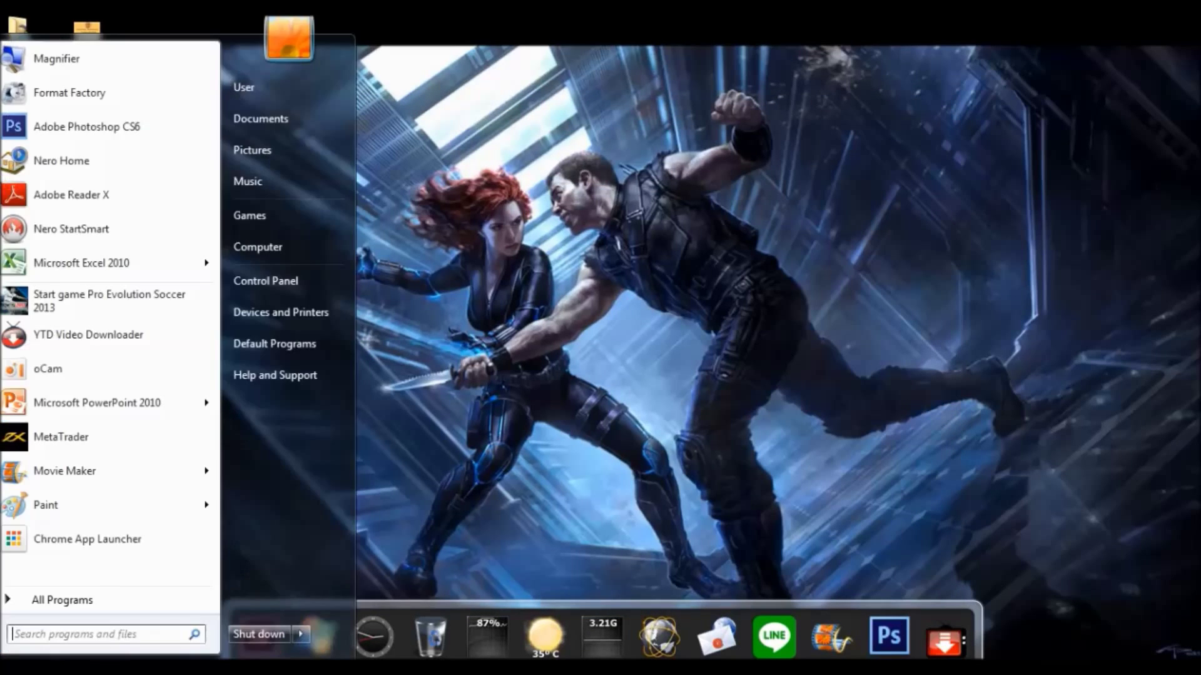
left_click(287, 247)
left_click(717, 210)
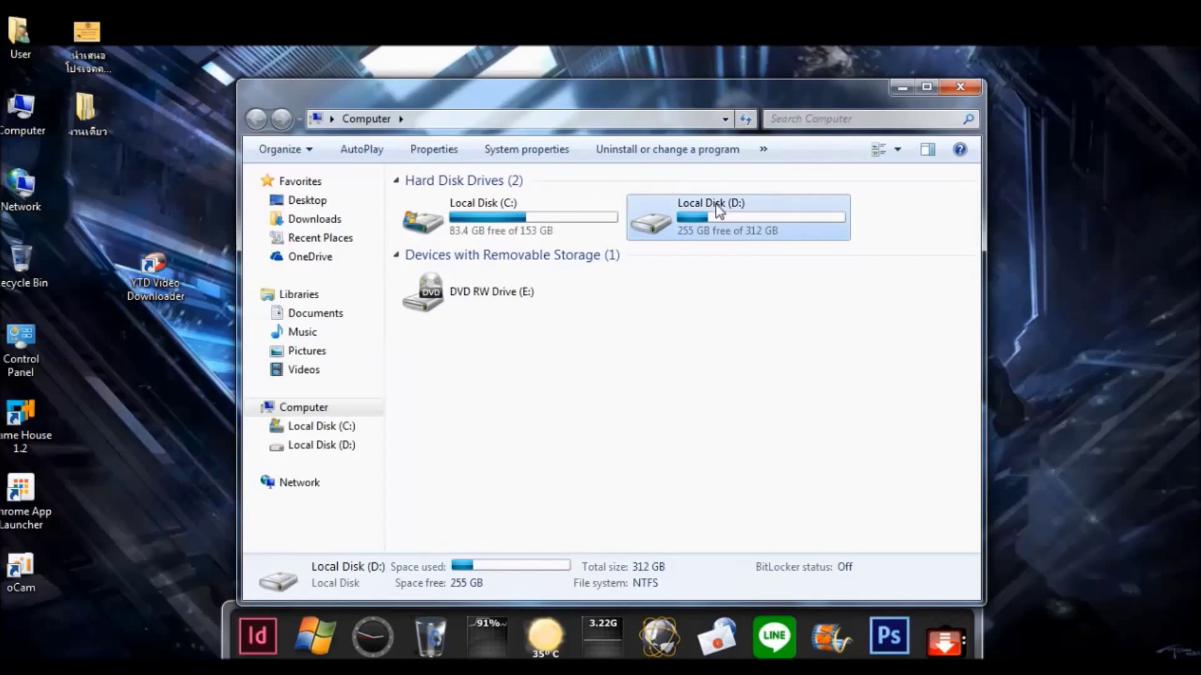
double_click(717, 211)
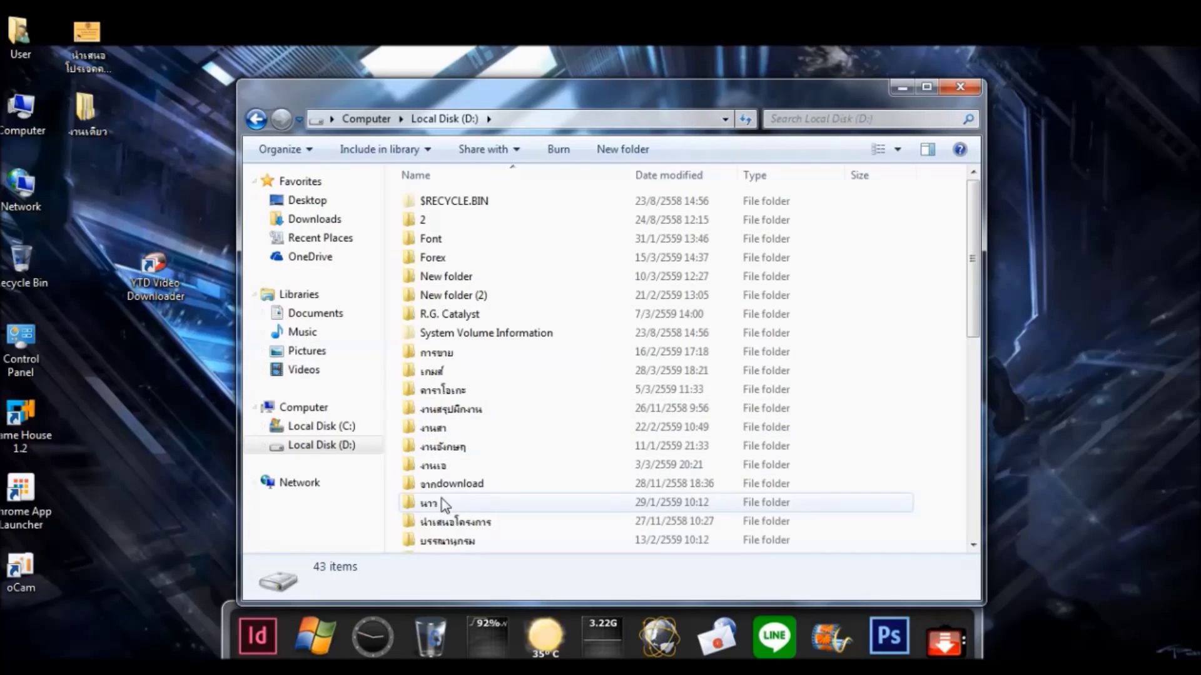
scroll(444, 487, "down", 1)
scroll(447, 493, "down", 1)
left_click(441, 473)
double_click(441, 473)
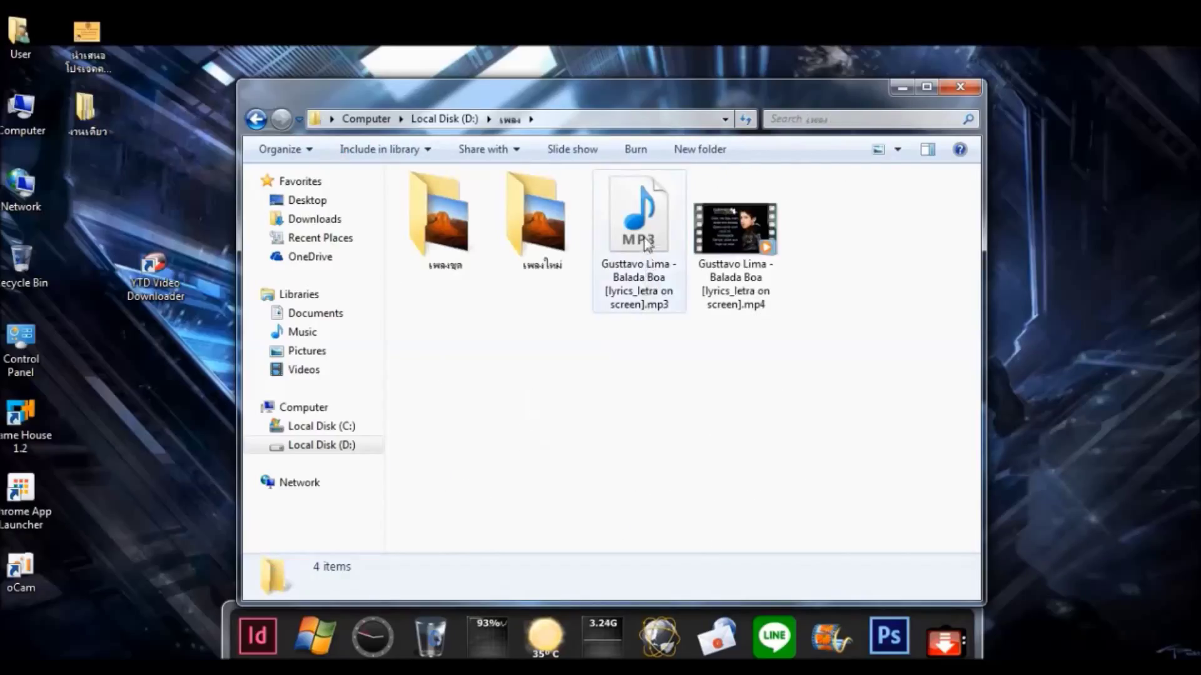